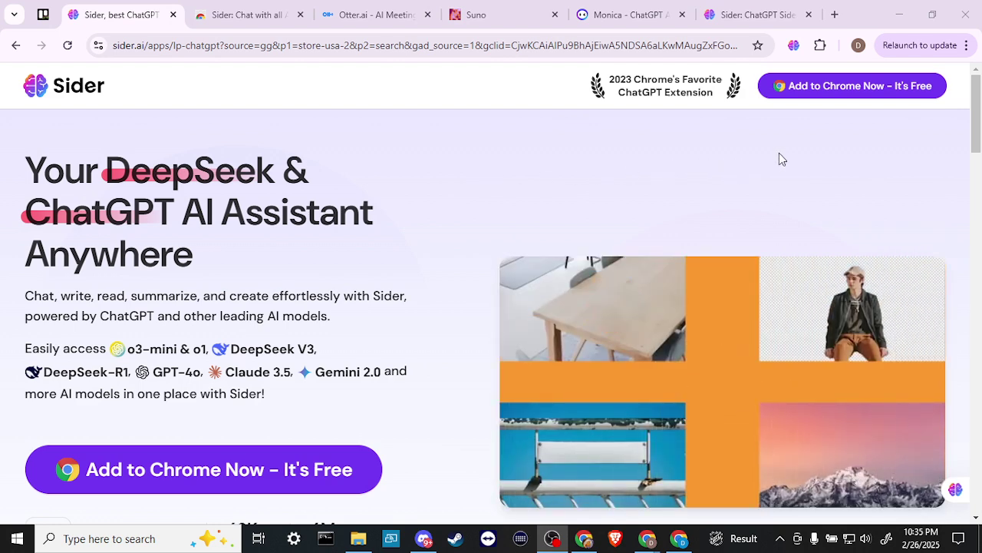
Step: Switch to the Sider setup page, pin the Sider extension to the browser toolbar and open its chat sidebar
left_click(759, 15)
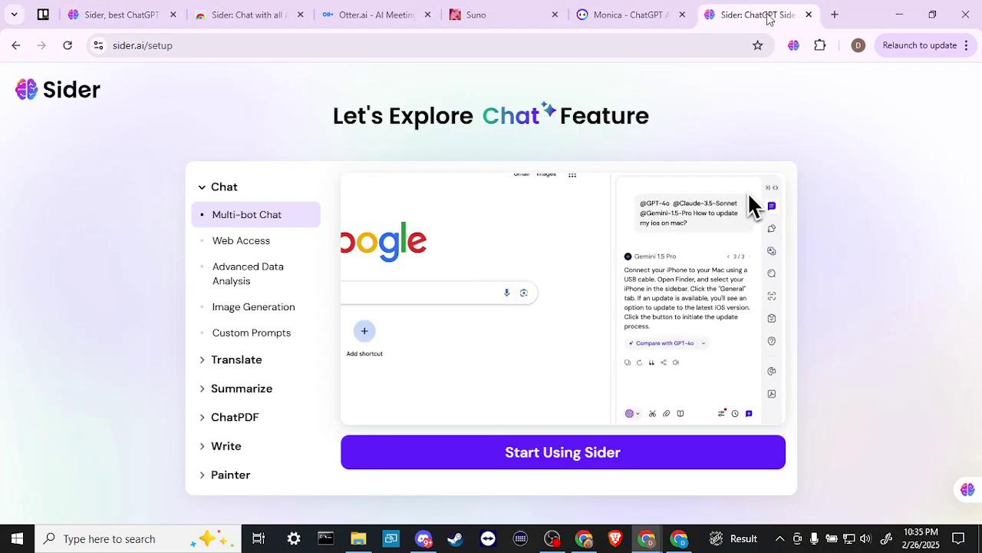
left_click(821, 46)
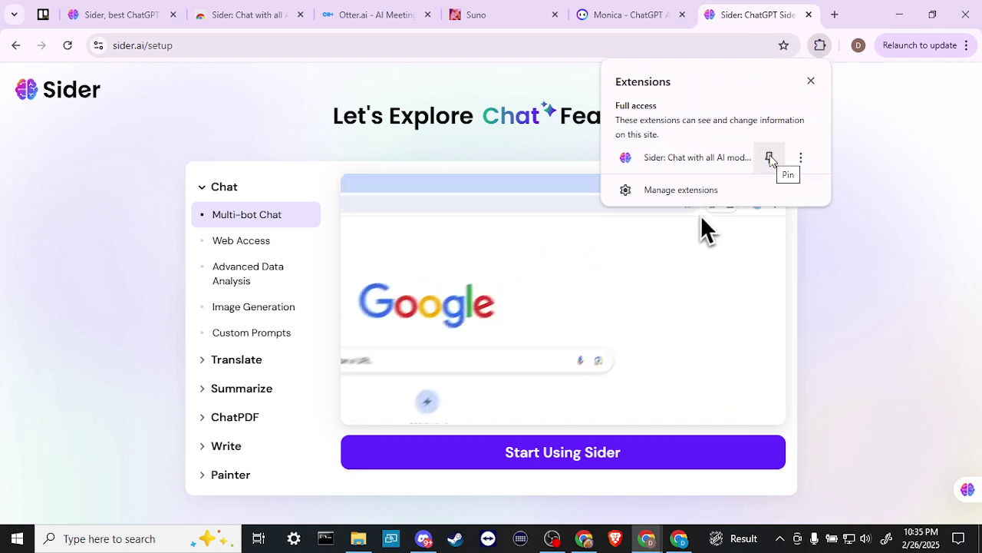
left_click(771, 158)
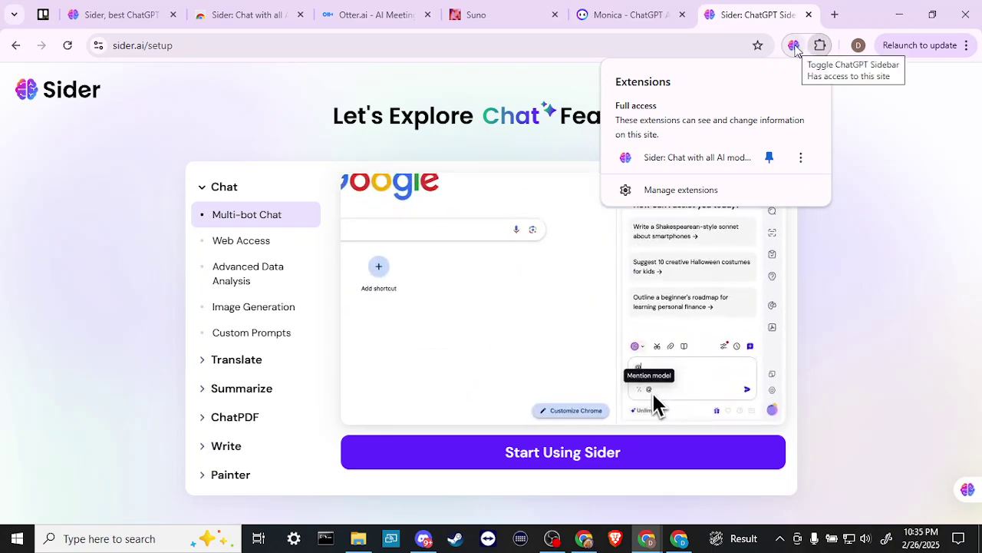
left_click(795, 46)
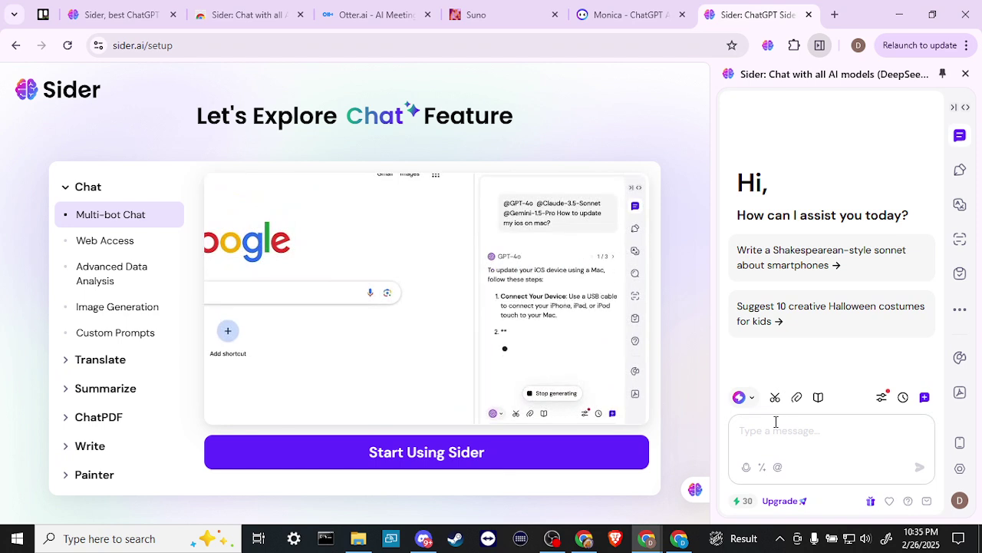
mouse_move(742, 504)
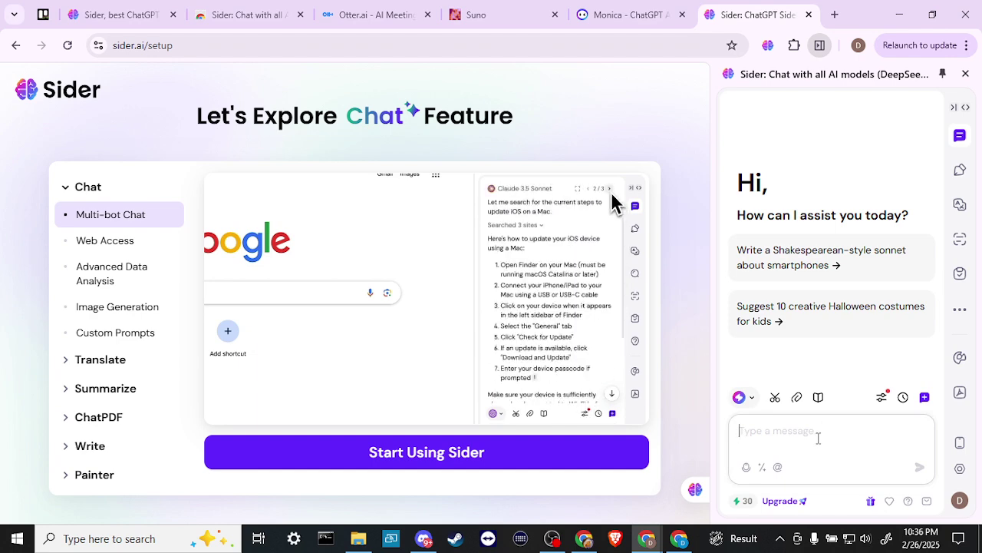
Step: Switch the chat model through GPT-4o mini, Claude 3.5 Haiku and Gemini 2.0 Flash, ending on DeepSeek V3
left_click(752, 399)
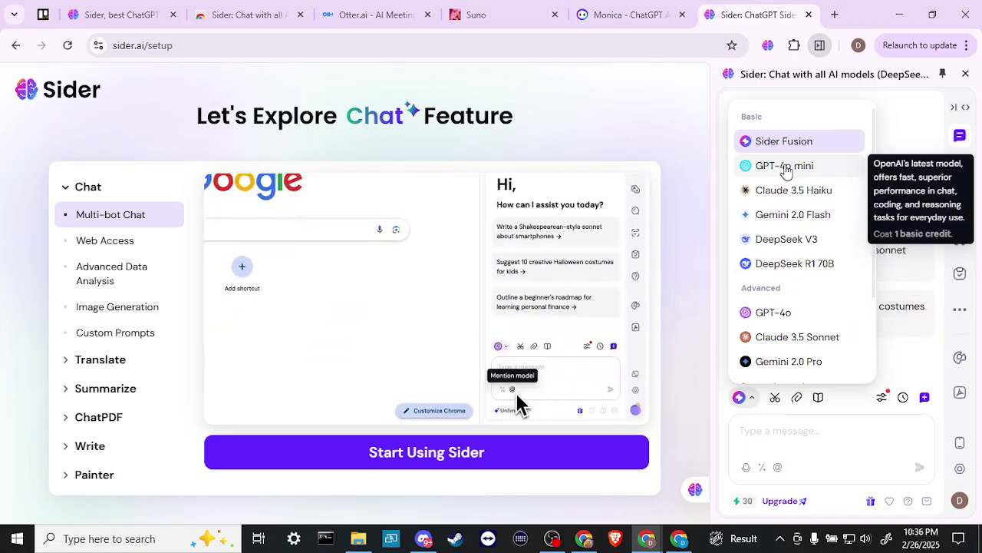
left_click(786, 167)
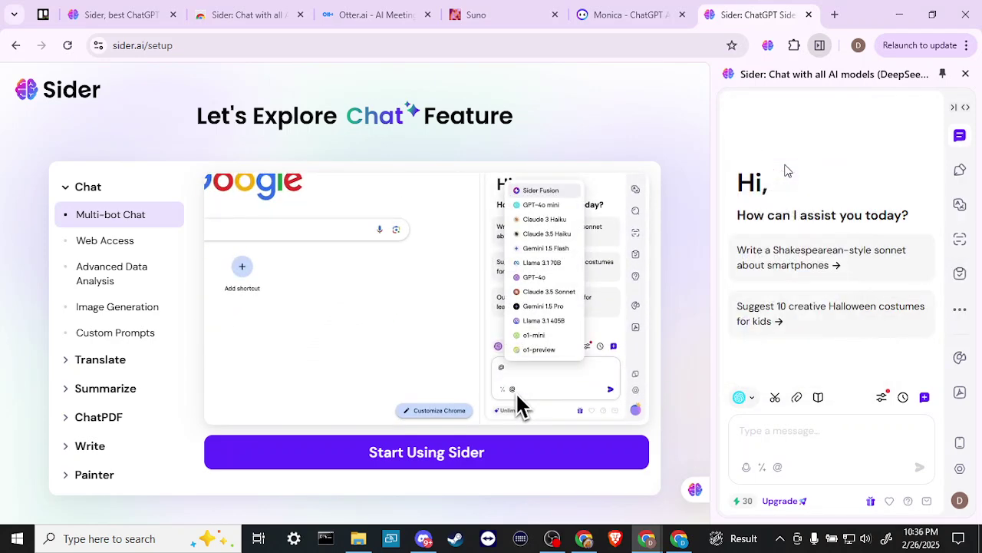
left_click(749, 399)
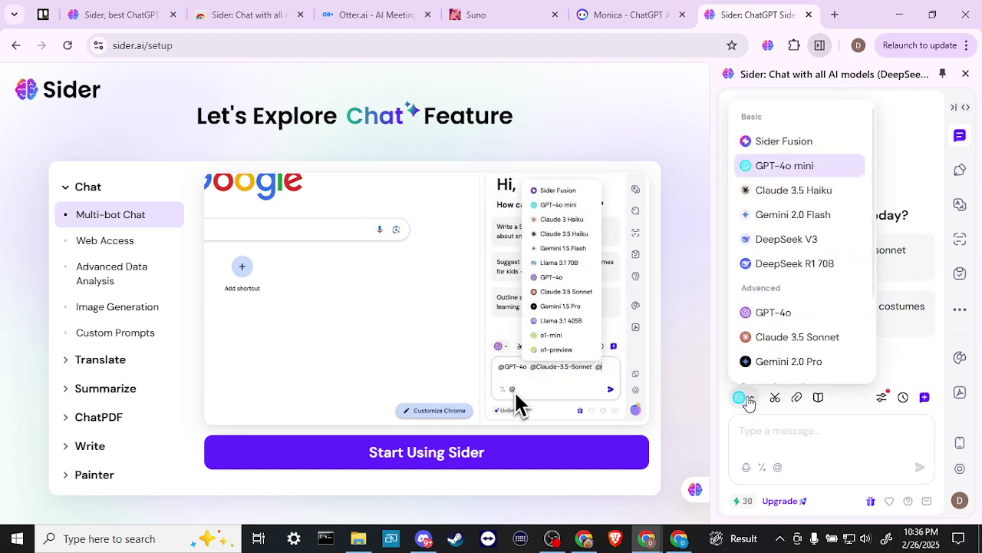
left_click(802, 192)
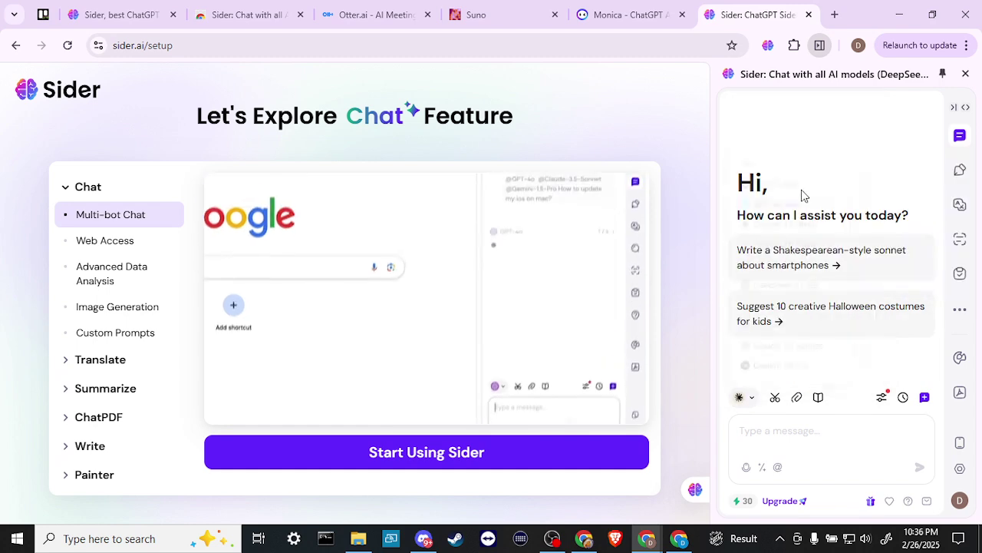
left_click(749, 407)
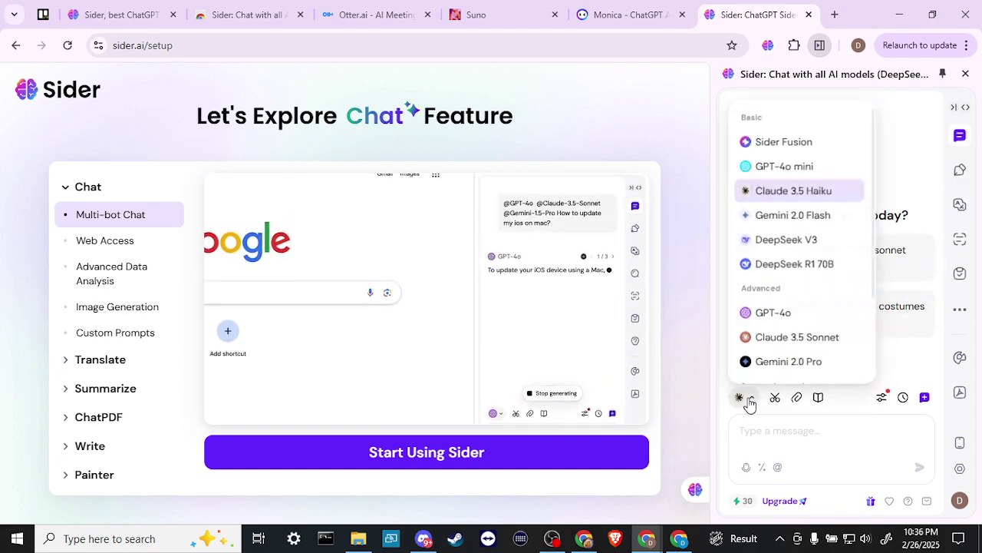
left_click(791, 215)
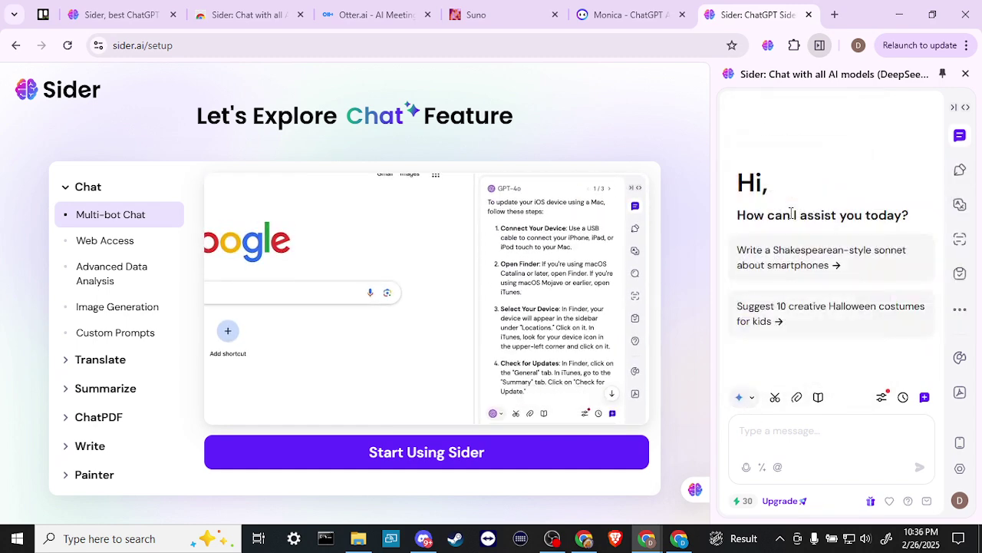
left_click(748, 407)
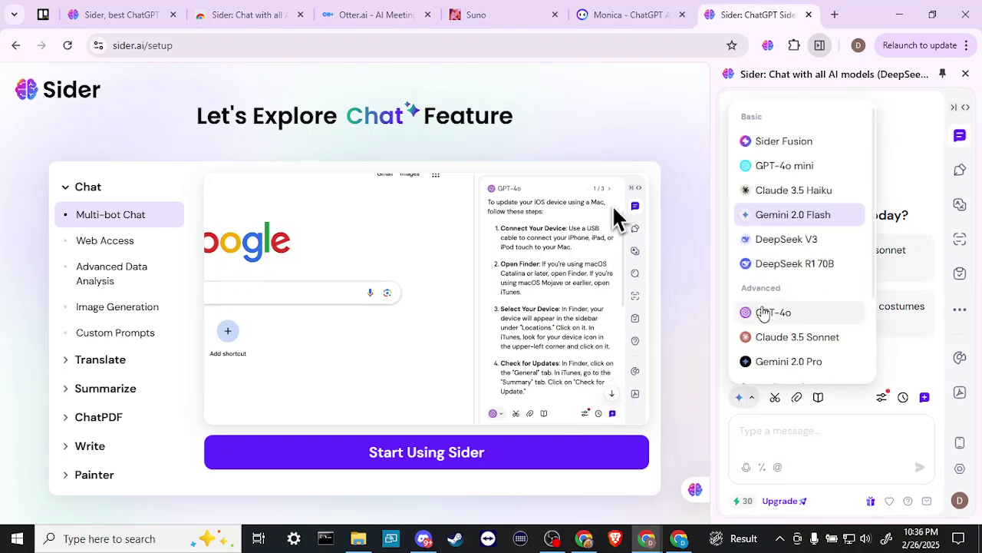
left_click(760, 239)
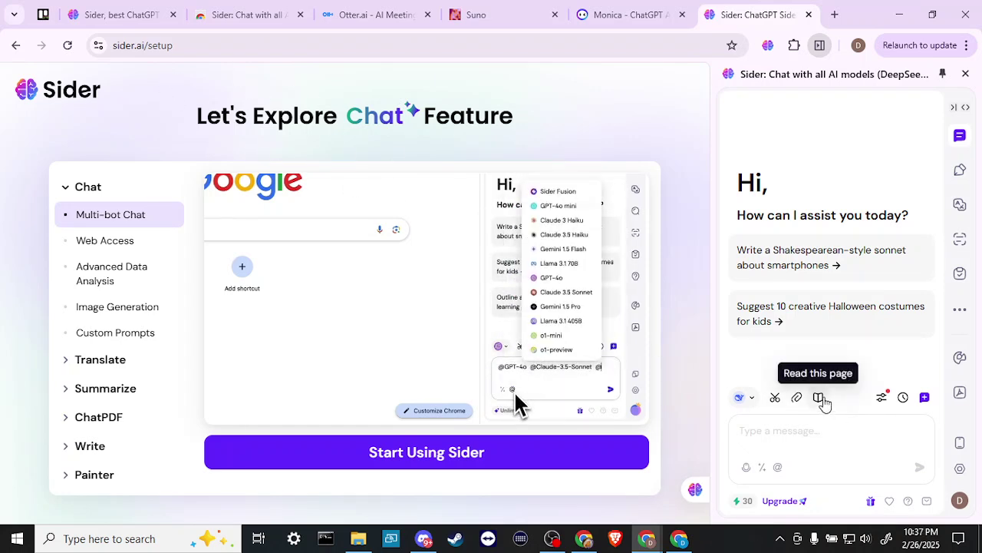
Step: Try to enable the Artifacts capability in the chat controls and dismiss the upgrade offer
left_click(881, 398)
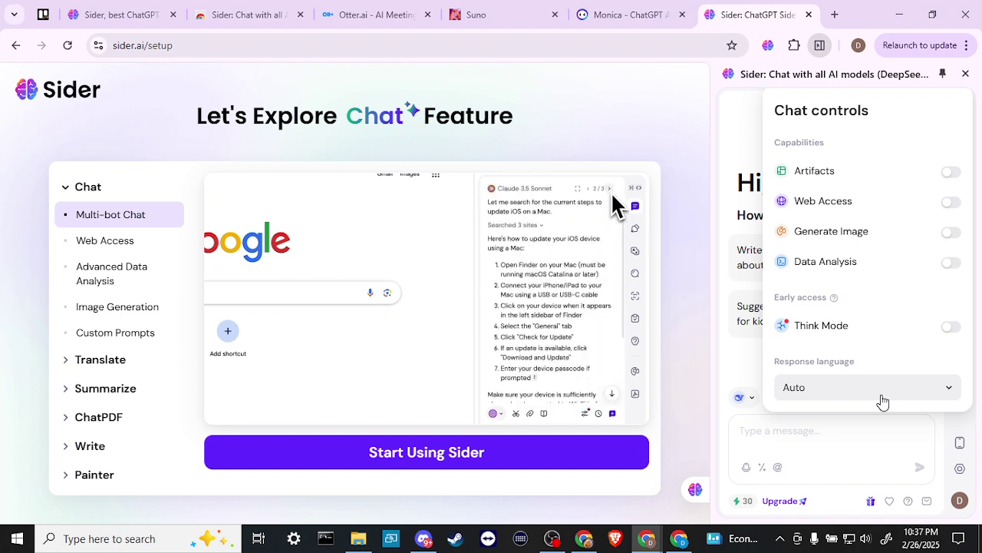
left_click(852, 436)
left_click(881, 397)
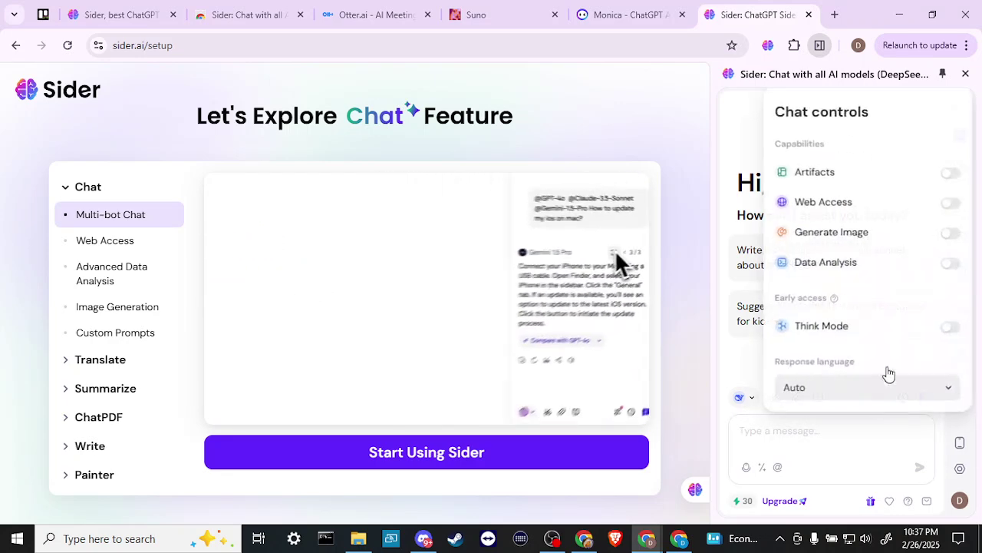
left_click(947, 175)
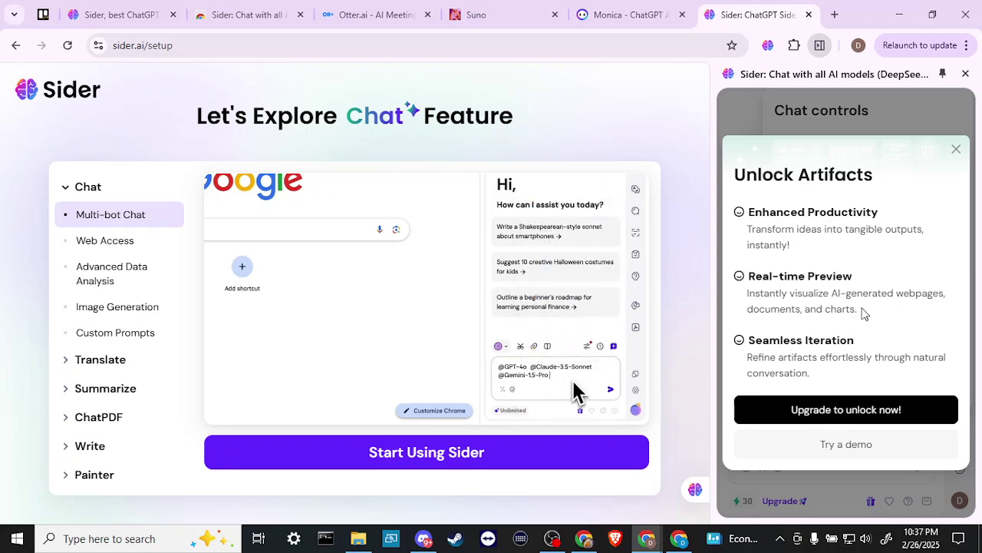
left_click(956, 150)
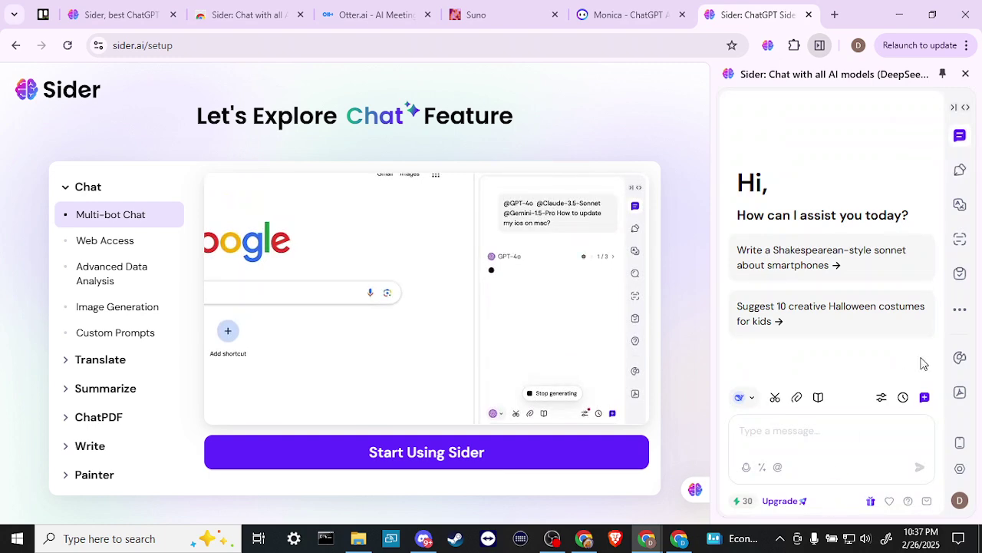
Step: Try to enable the Web Access and Generate Image capabilities in the chat controls, dismissing each upgrade offer
left_click(881, 397)
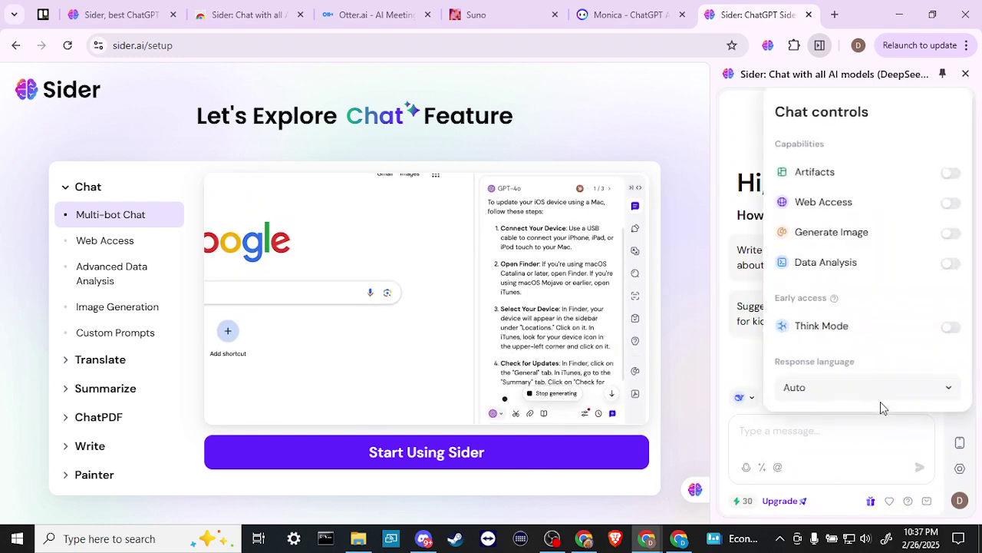
left_click(950, 202)
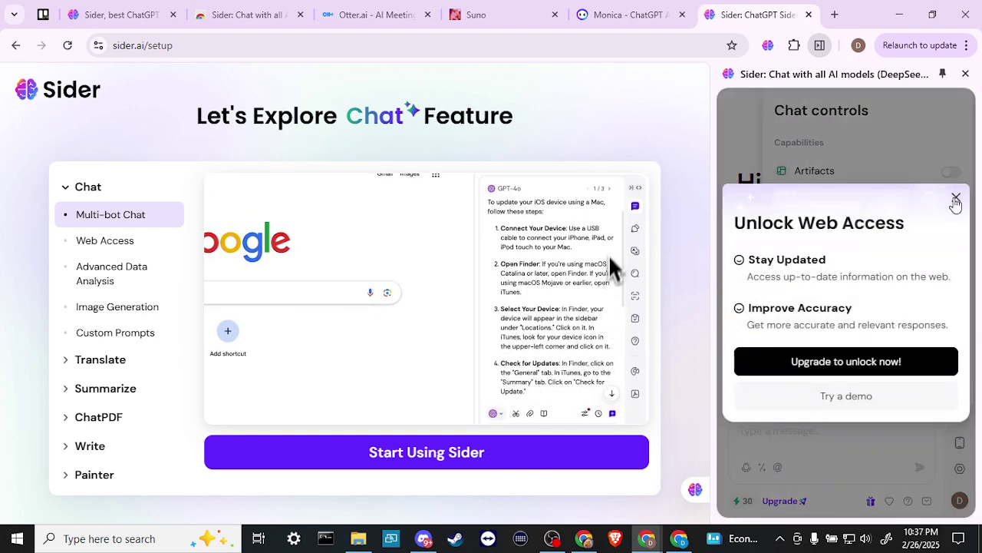
left_click(956, 198)
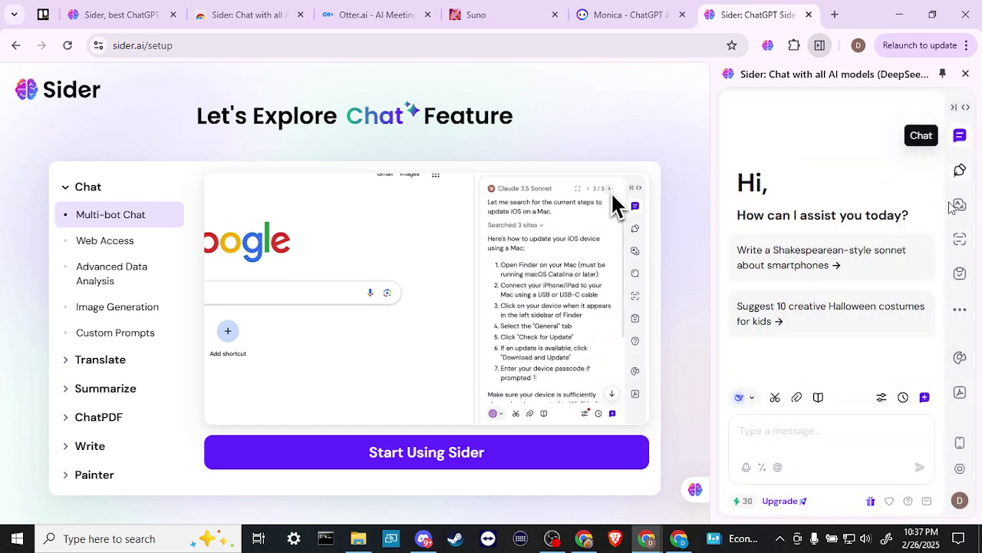
left_click(882, 398)
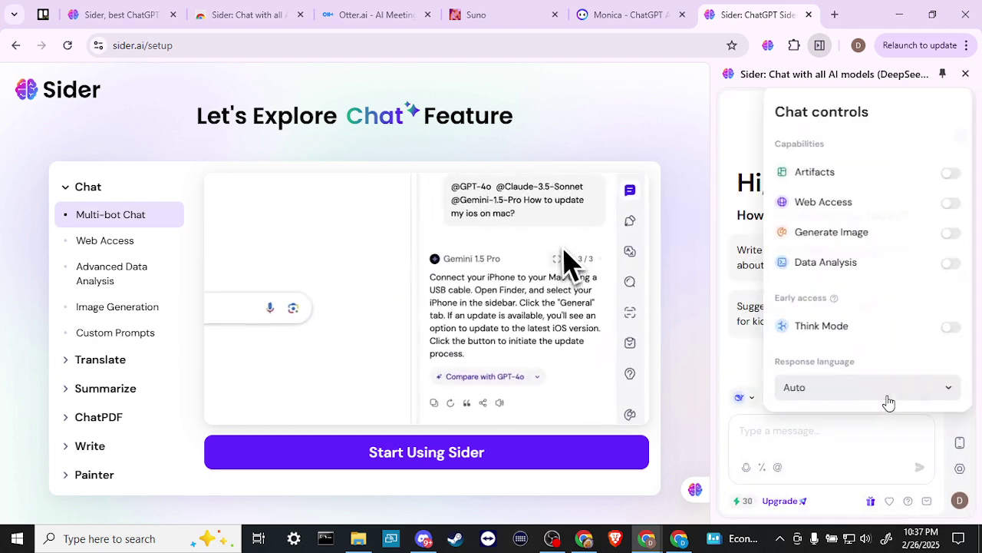
left_click(952, 233)
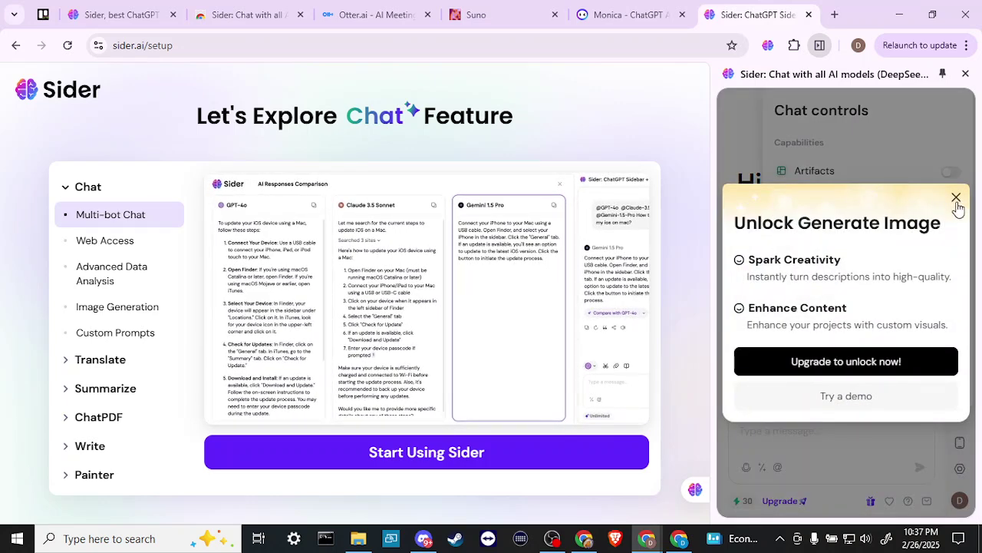
left_click(956, 198)
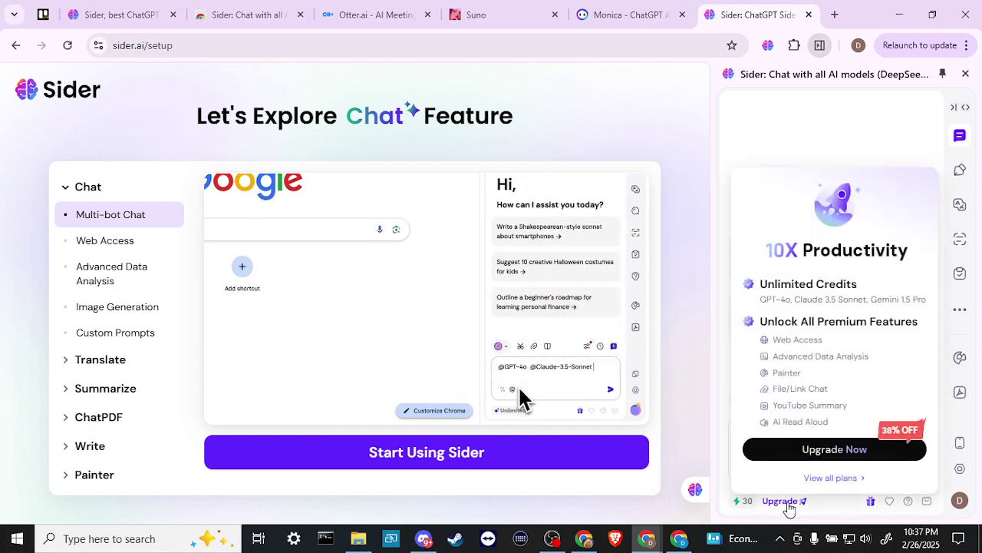
Step: Open the invite rewards page and view the sidebar's OCR and Grammar tools
left_click(872, 502)
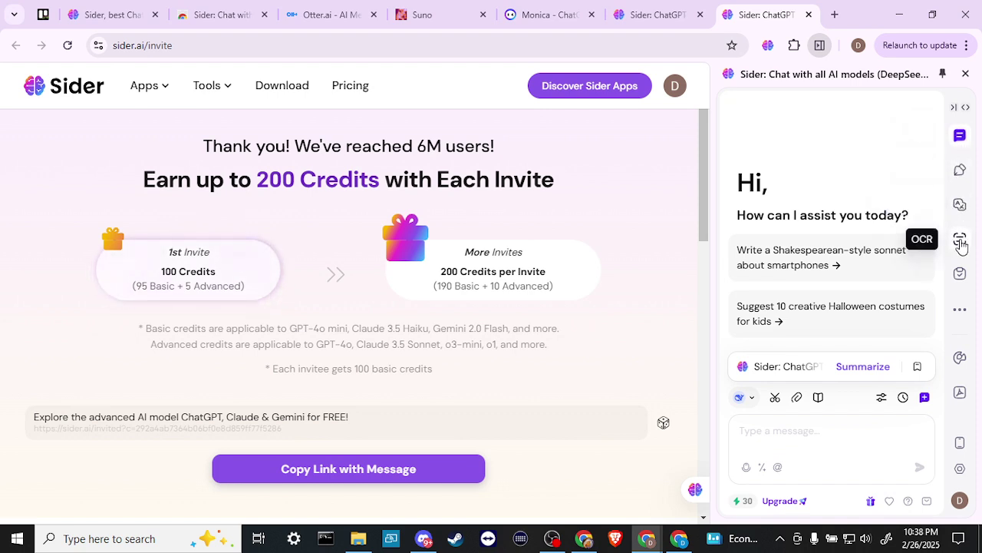
left_click(961, 241)
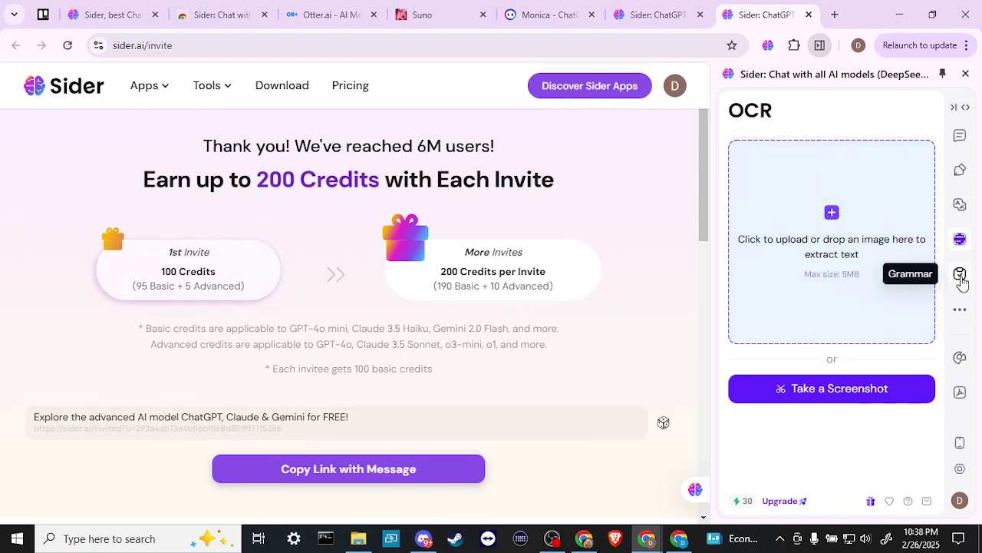
left_click(960, 276)
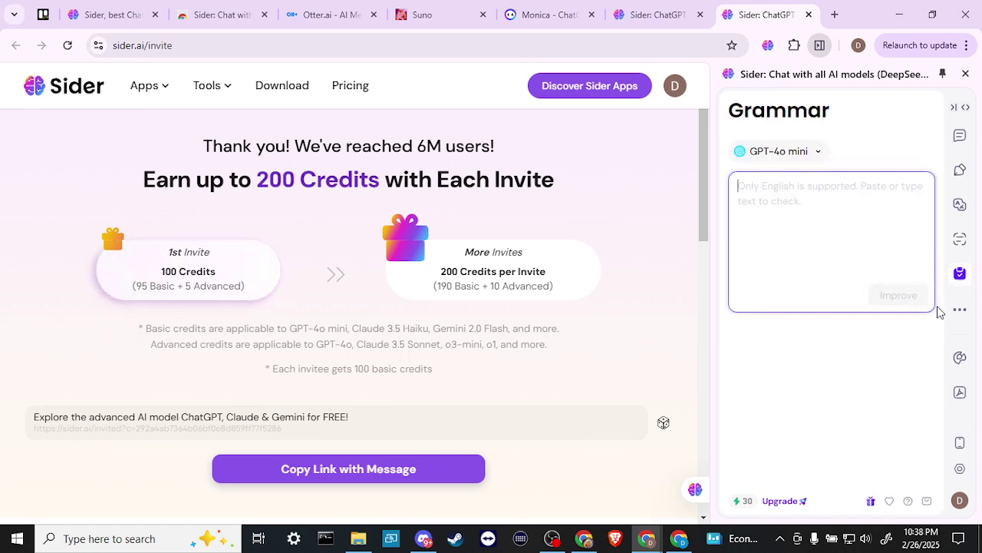
Step: Open the sidebar's Tools collection and look through its reading, writing, translation and image tools
mouse_move(960, 312)
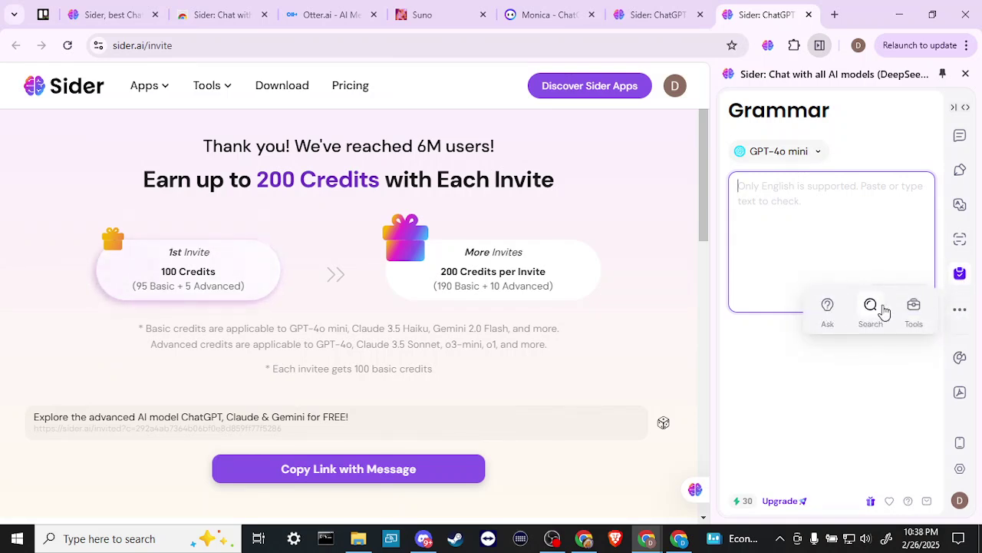
left_click(914, 309)
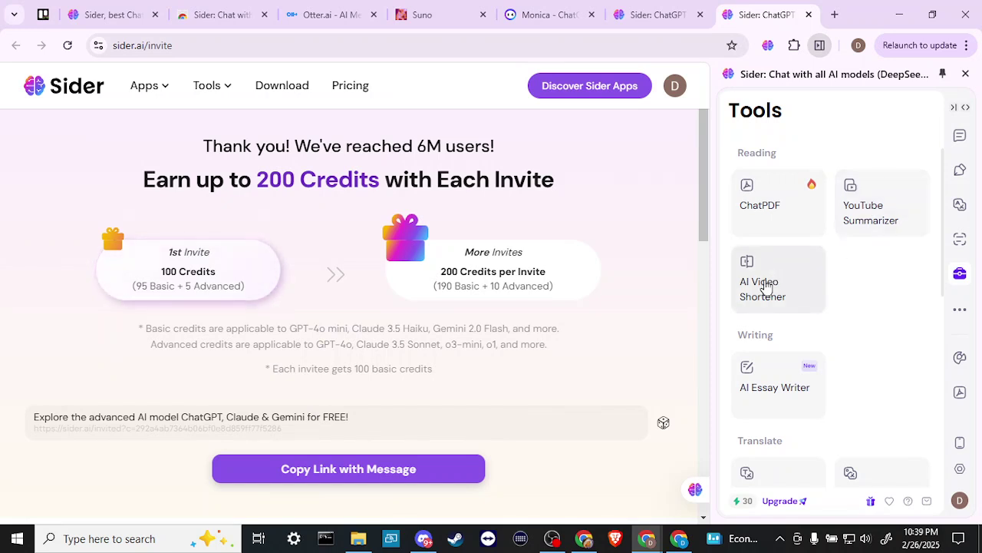
scroll(765, 286, "down", 2)
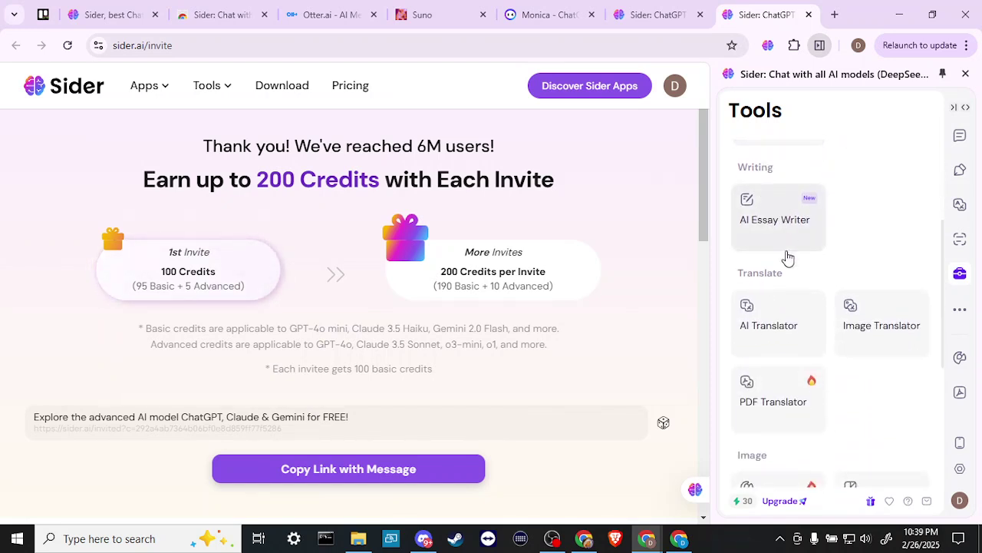
scroll(779, 308, "down", 3)
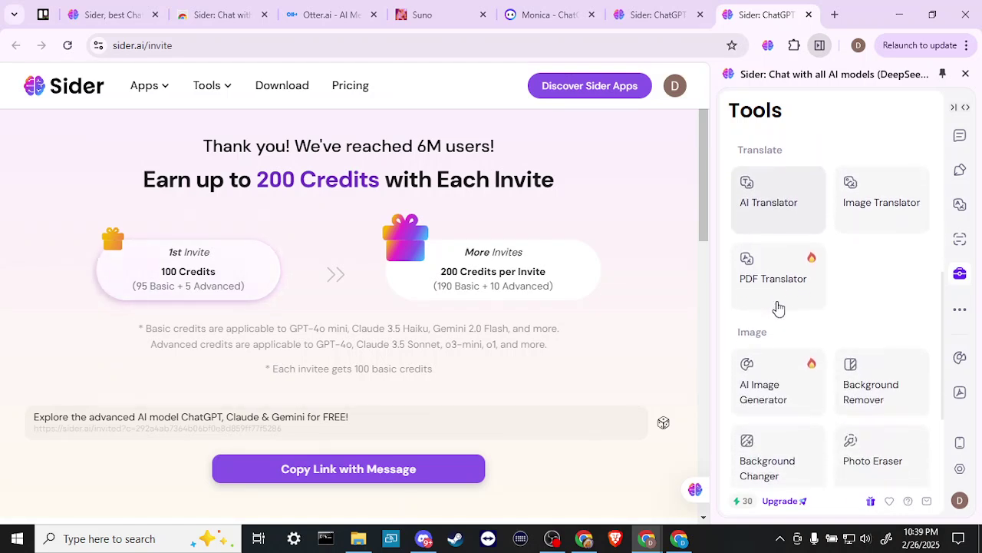
scroll(778, 308, "down", 1)
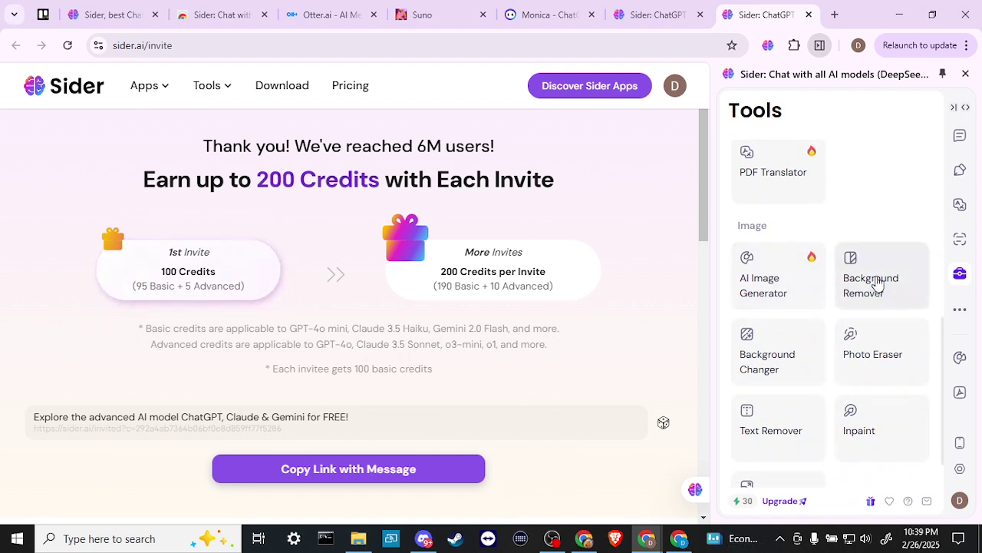
scroll(878, 280, "down", 1)
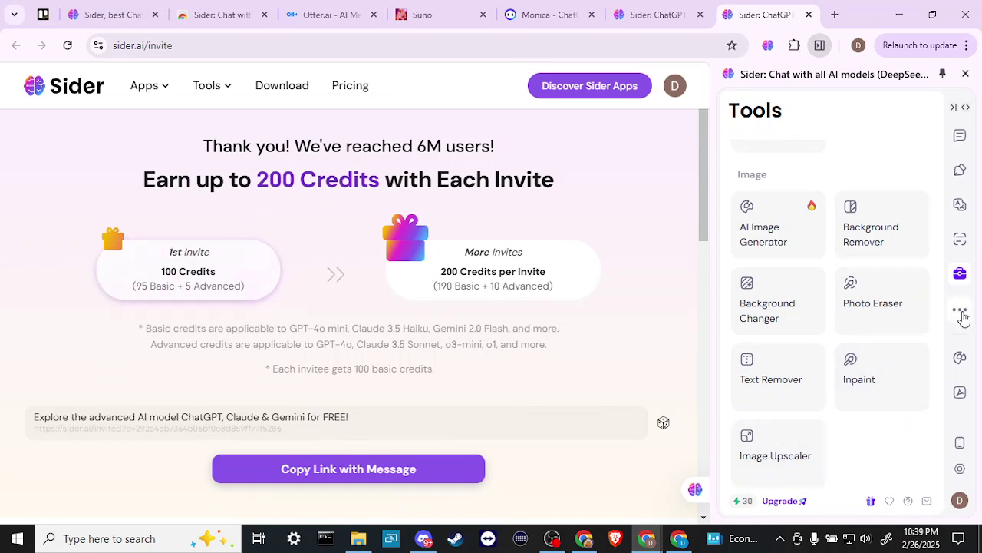
Step: Open the AI Image Generator page from the sidebar and look over its list of image editing tools
mouse_move(964, 315)
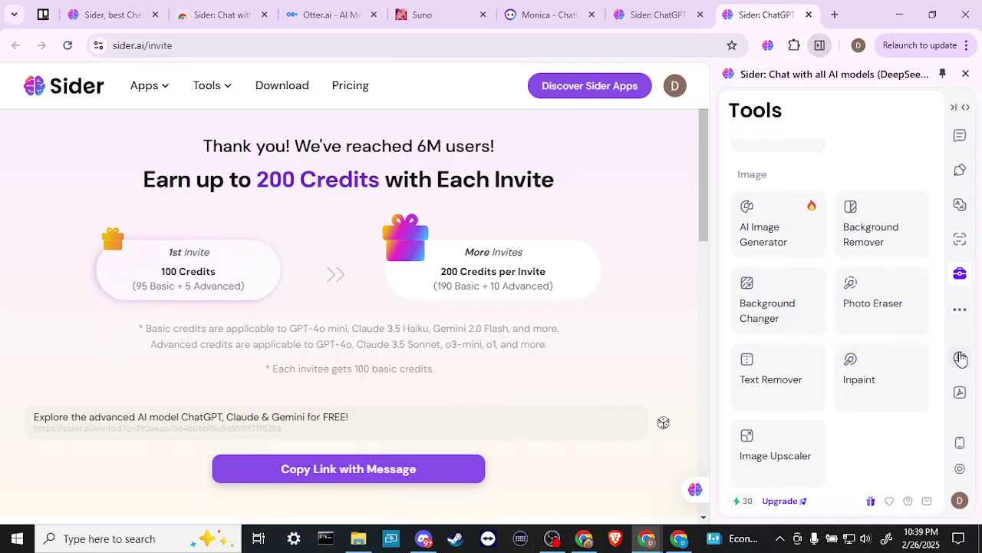
left_click(960, 358)
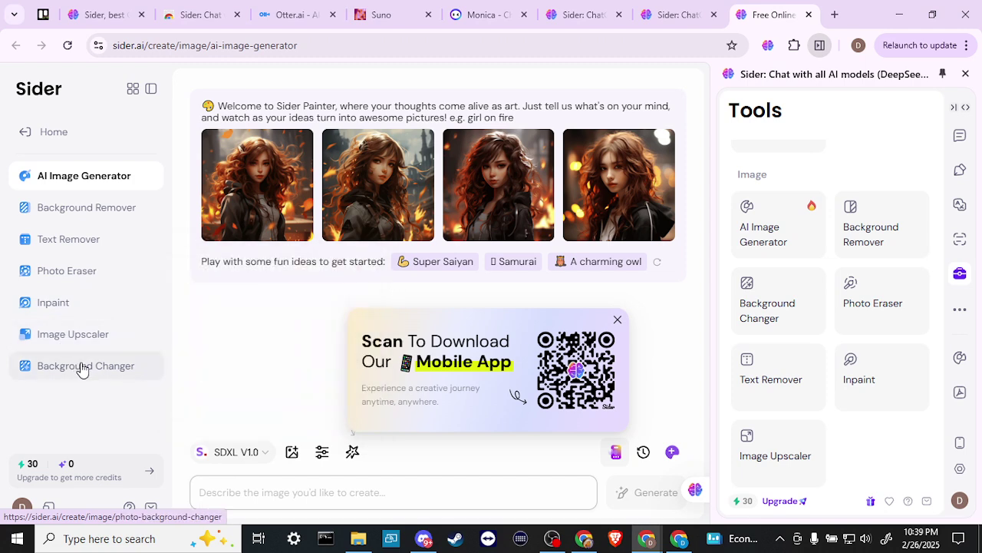
mouse_move(97, 364)
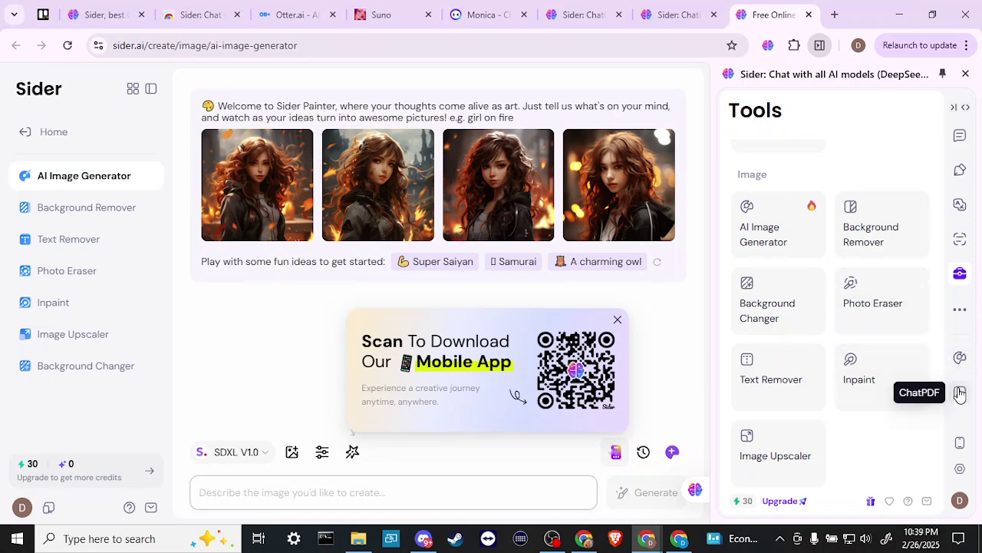
Step: Return to the sidebar chat and mention the models GPT-4o mini, Claude 3.5 Haiku and DeepSeek V3 in a new message
mouse_move(959, 442)
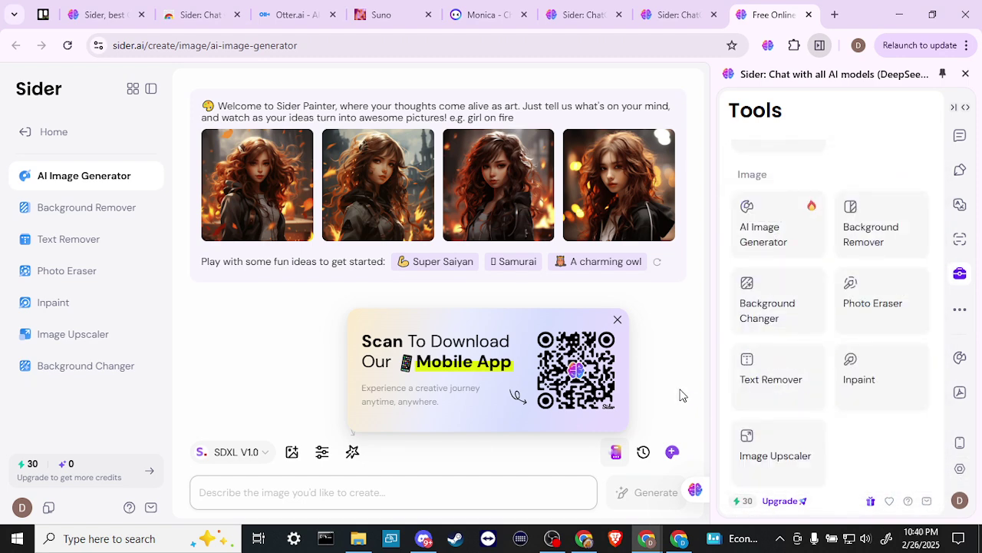
left_click(961, 138)
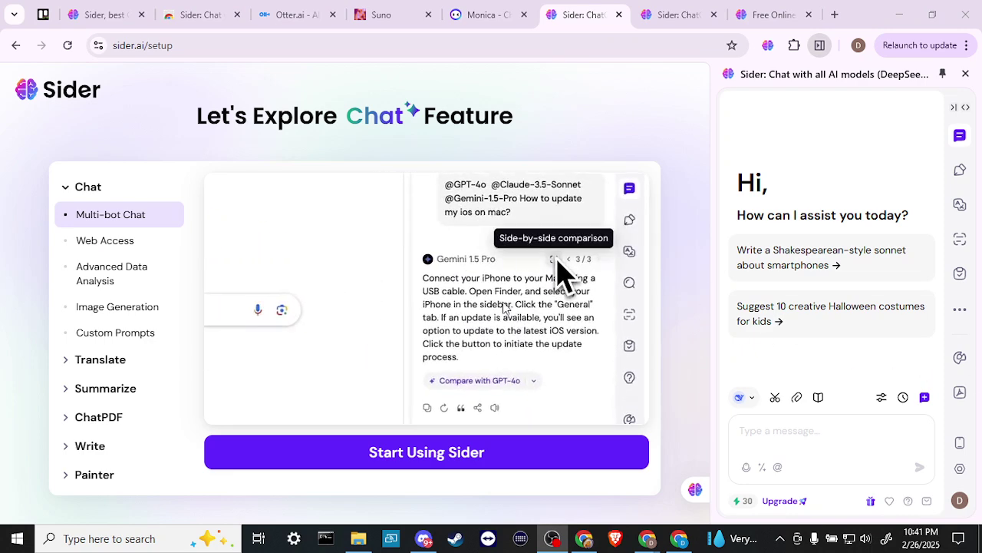
left_click(778, 467)
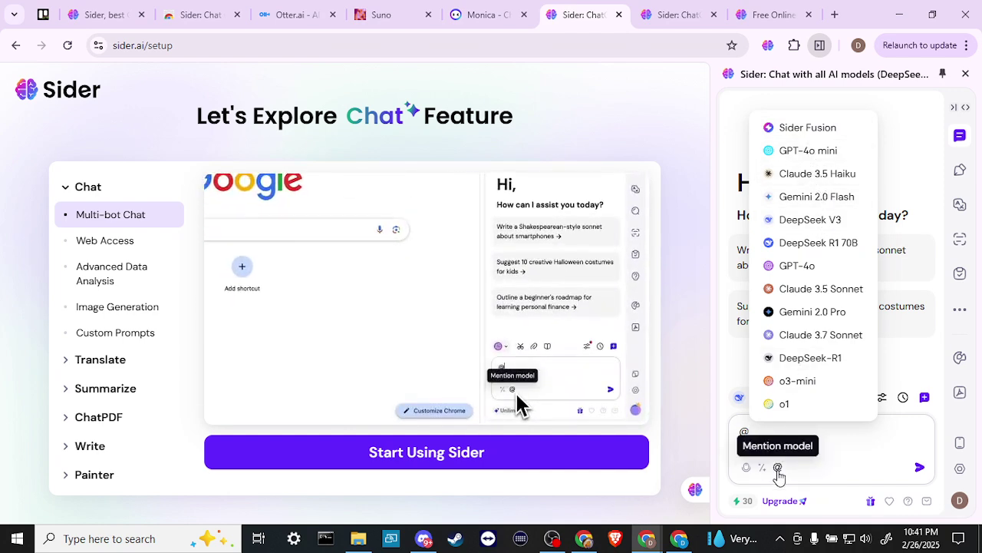
left_click(816, 153)
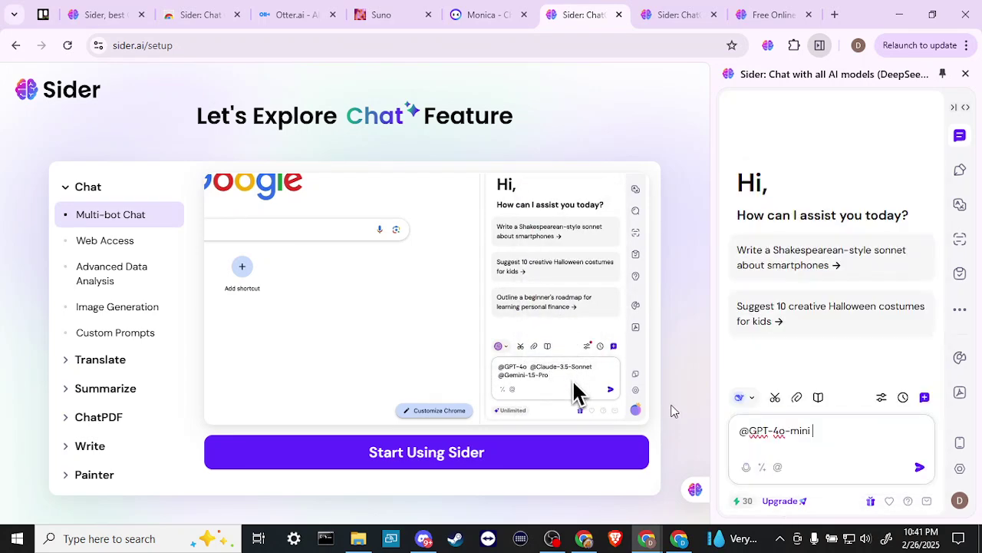
left_click(778, 466)
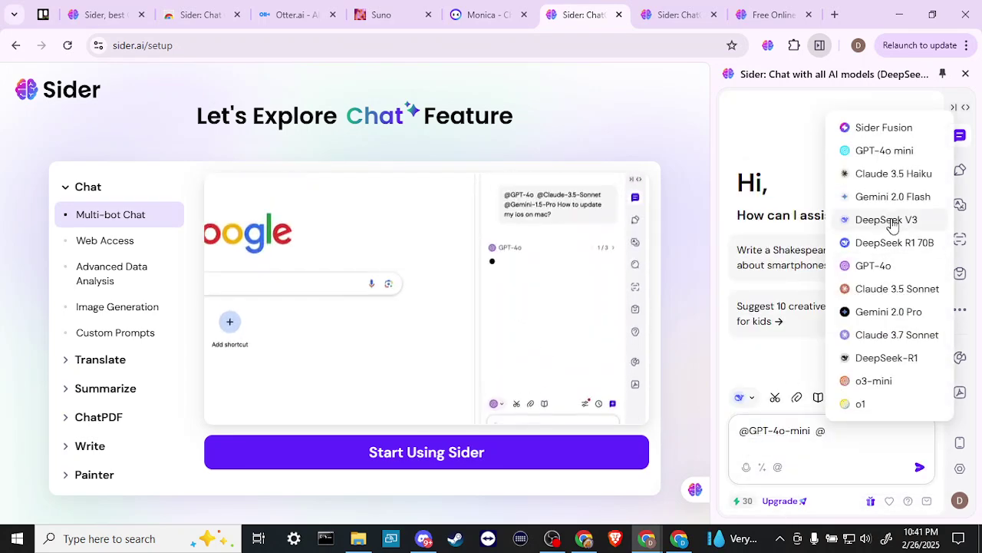
left_click(893, 173)
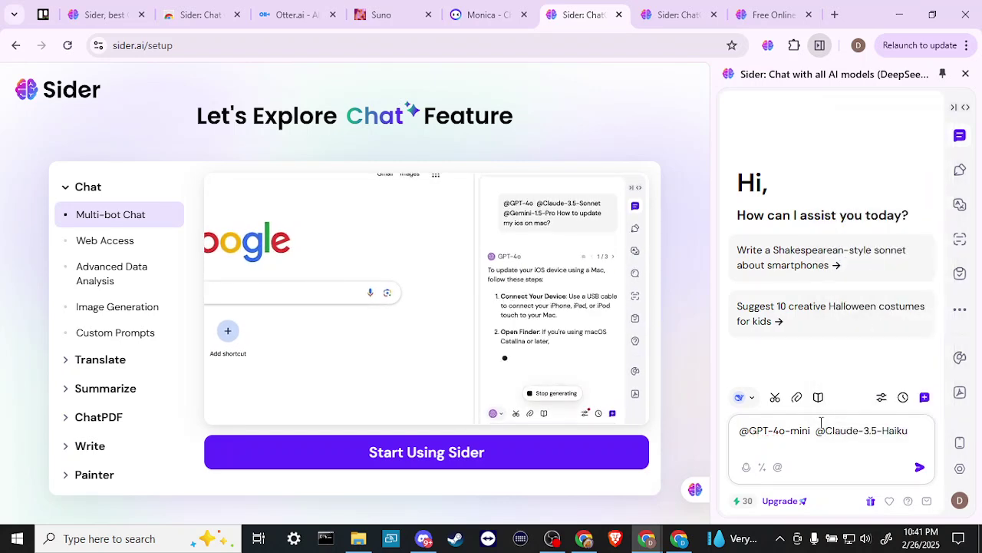
left_click(777, 465)
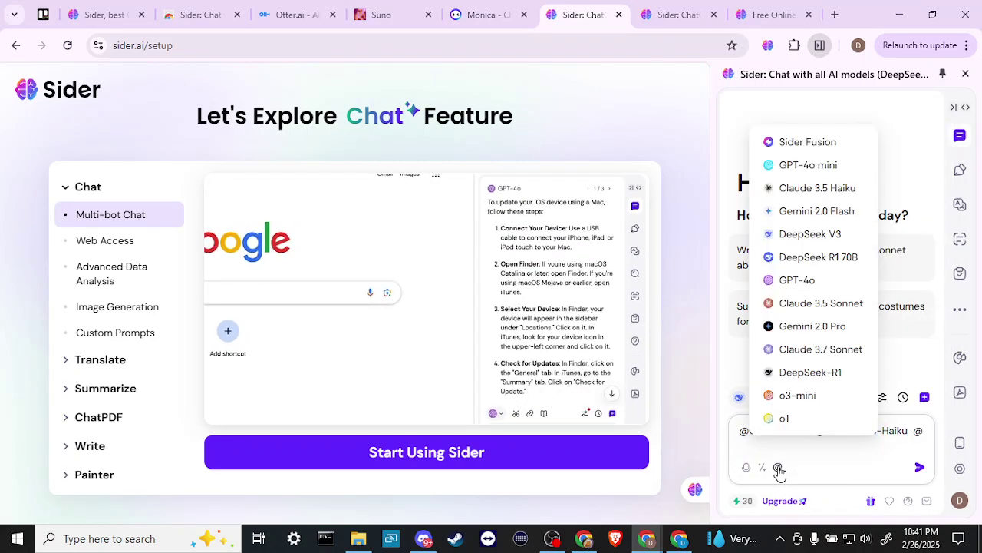
left_click(810, 235)
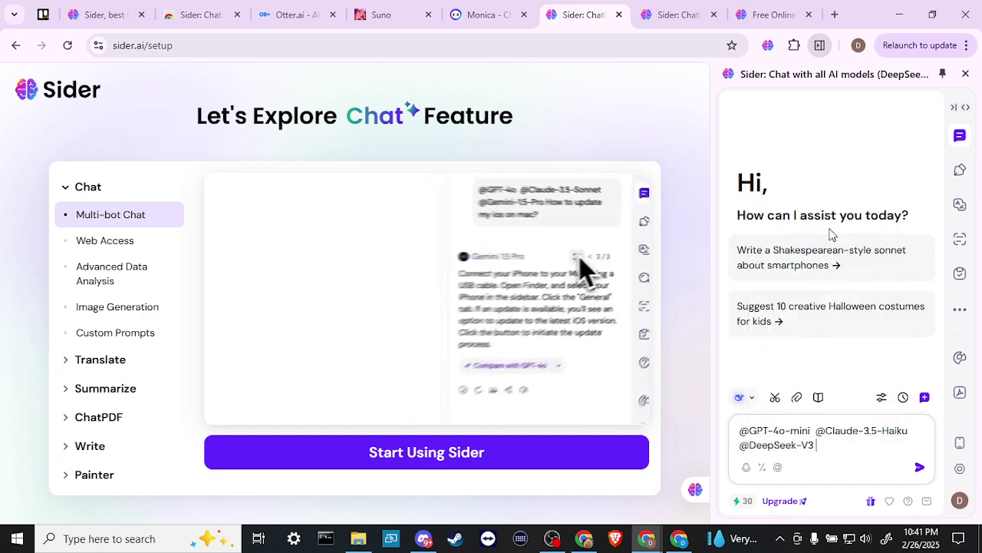
left_click(778, 467)
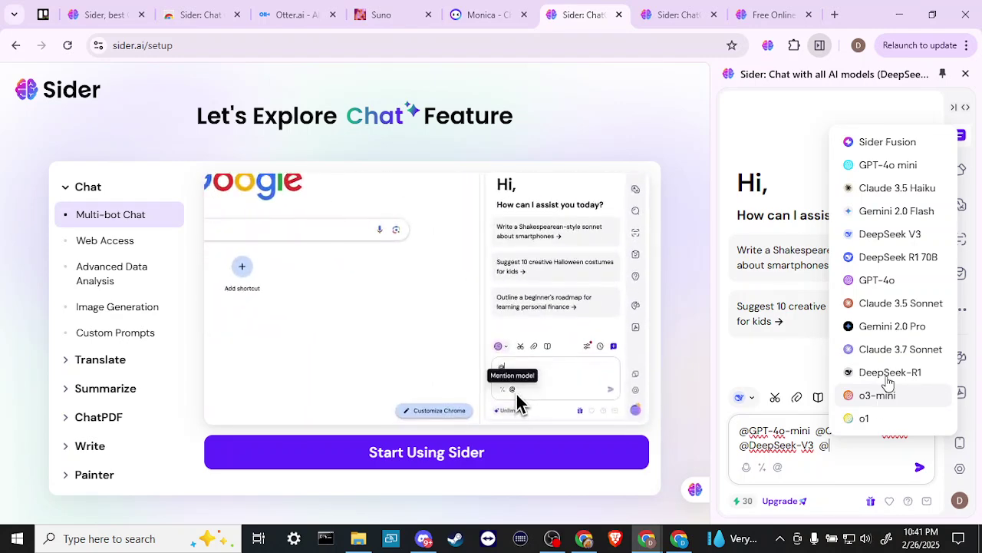
left_click(848, 454)
key("BackSpace")
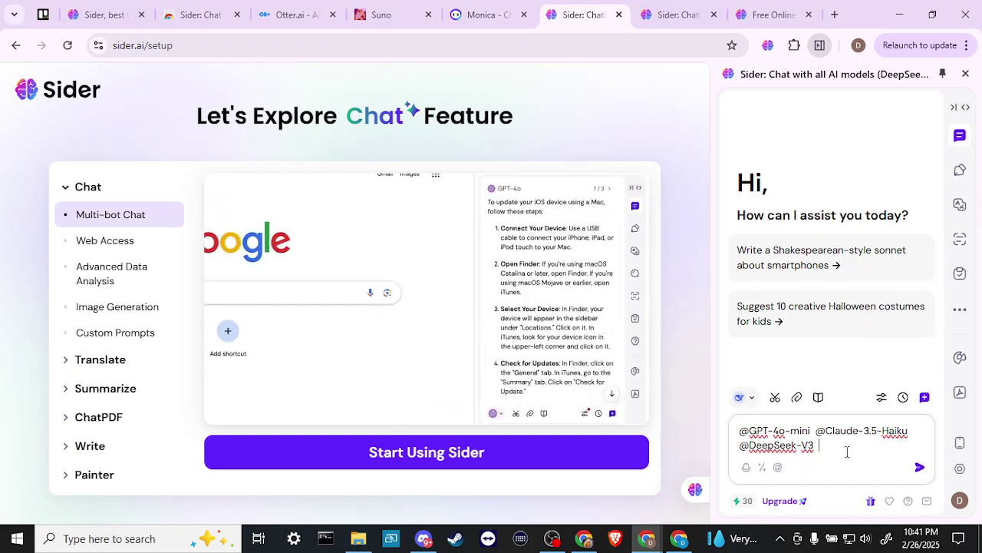
Step: Send the question "whats your opinion on time travel" to the mentioned models
type("whats your opinion on time travel")
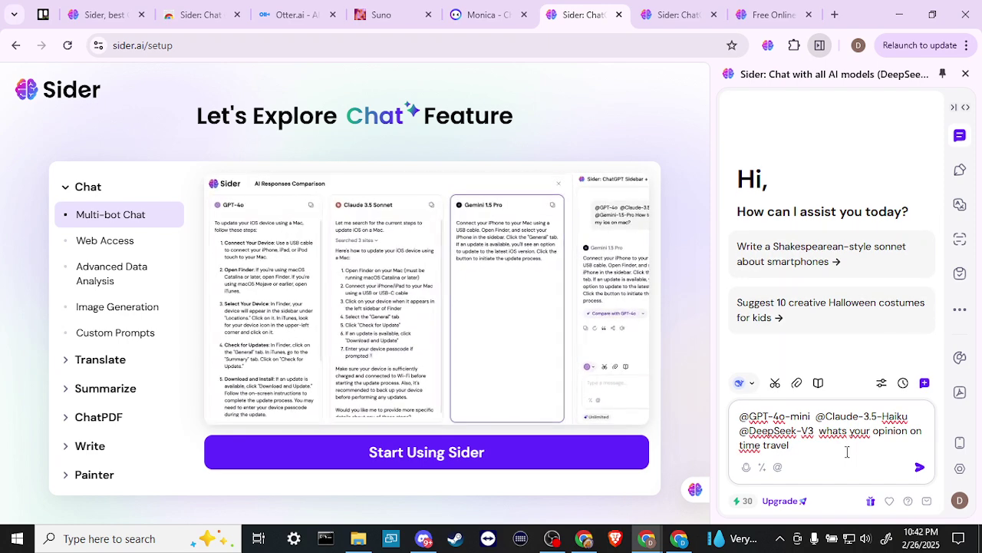
key("ctrl+a")
key("BackSpace")
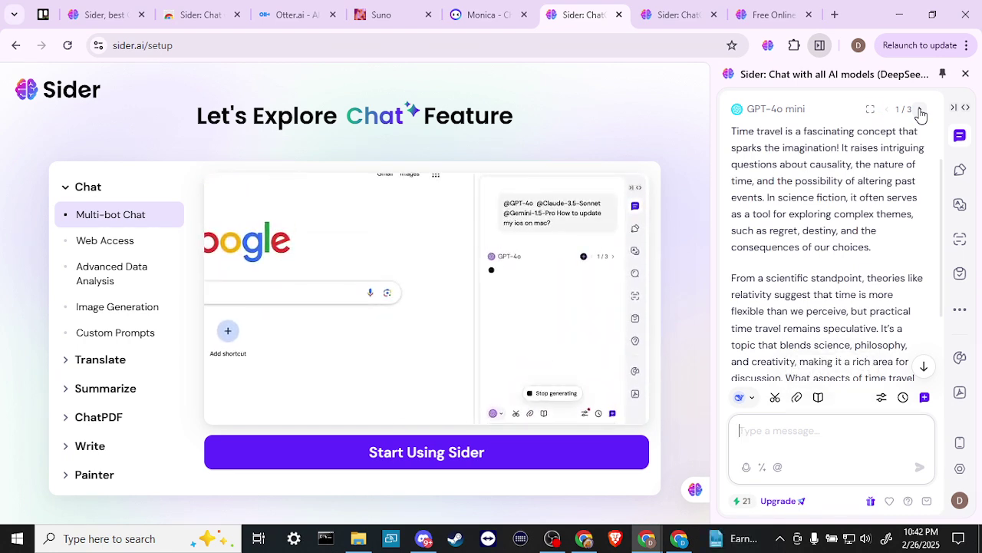
Step: View the Claude 3.5 Haiku and DeepSeek V3 answers, and return to the GPT-4o mini answer
left_click(921, 110)
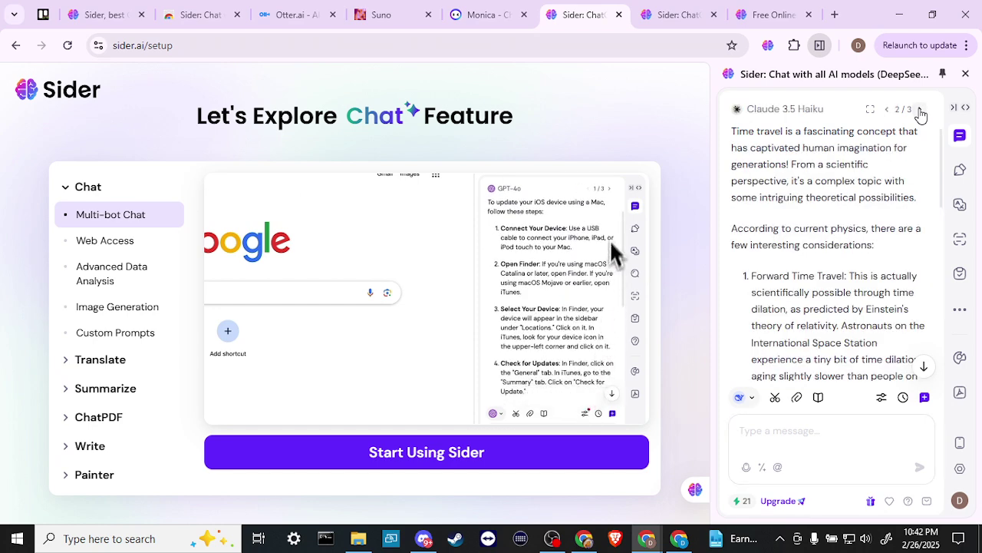
left_click(920, 110)
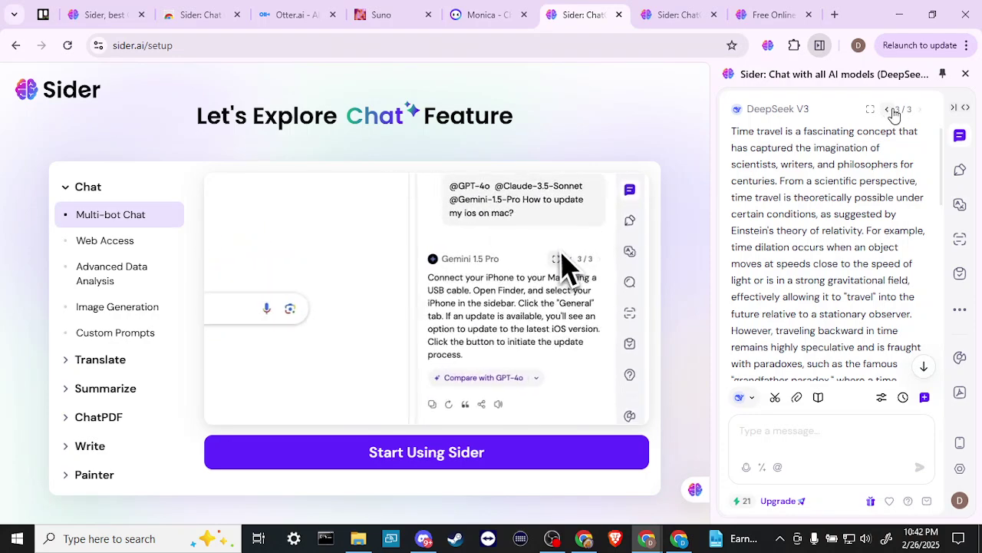
left_click(893, 111)
left_click(893, 111)
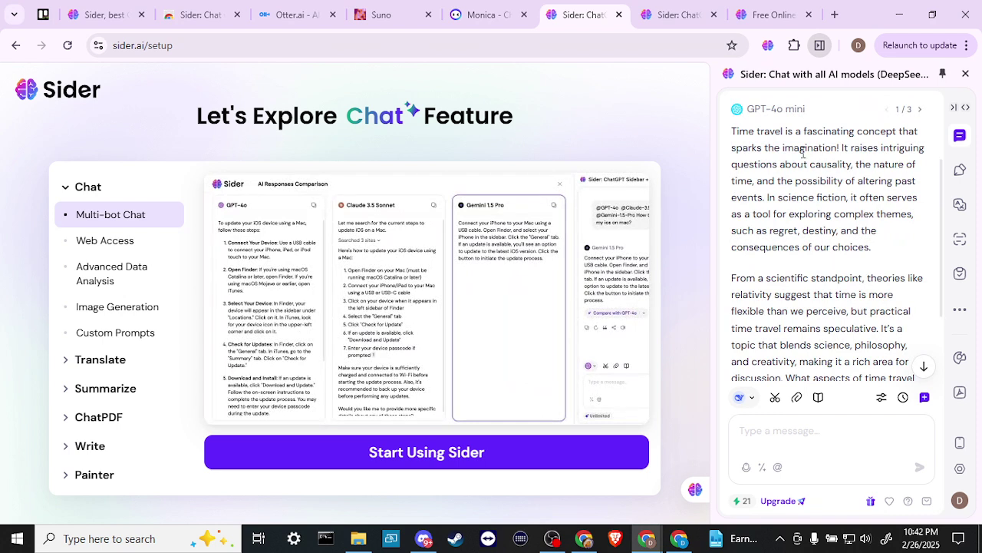